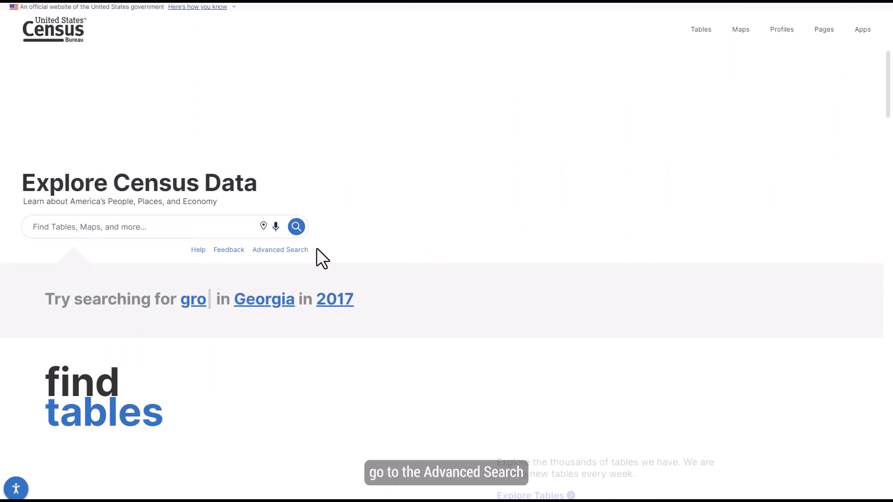
Filter the search to the Decennial Census Detailed Demographic and Housing Characteristics File B dataset
click(275, 253)
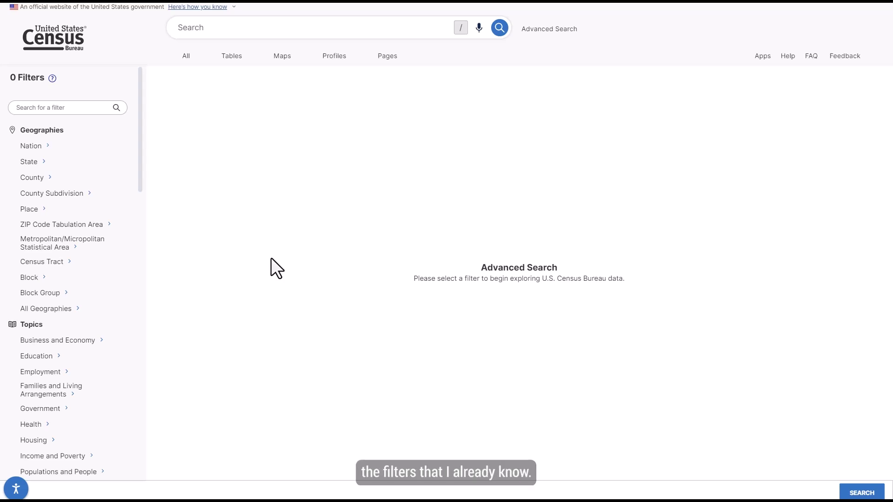
drag(140, 191, 139, 287)
click(104, 326)
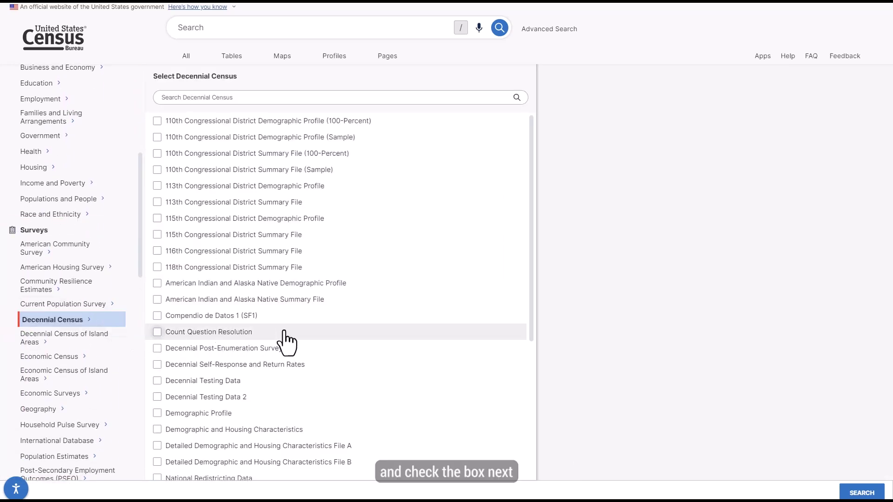
scroll(431, 343, down, 2)
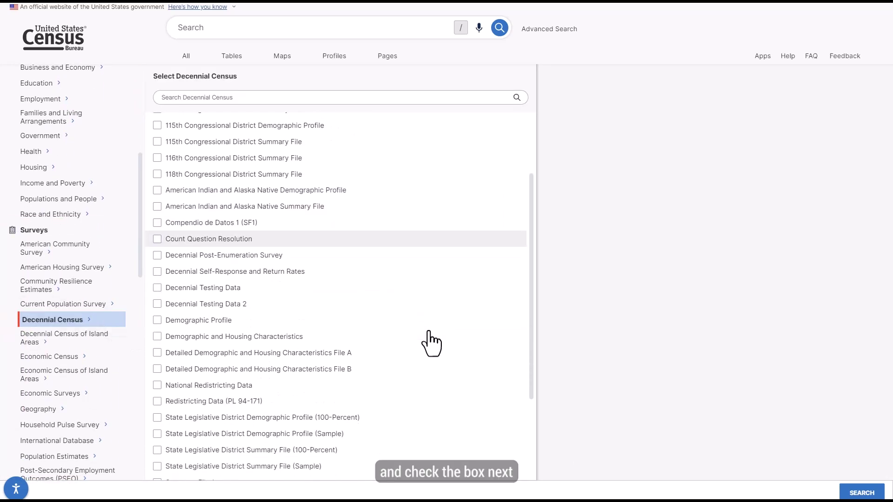
click(157, 369)
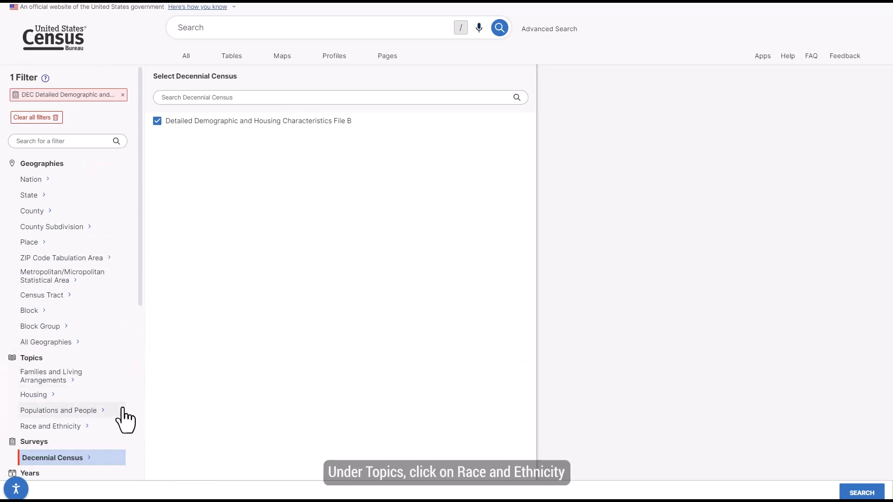
Open Race and Ethnicity, then White, to list the detailed White race categories
click(97, 431)
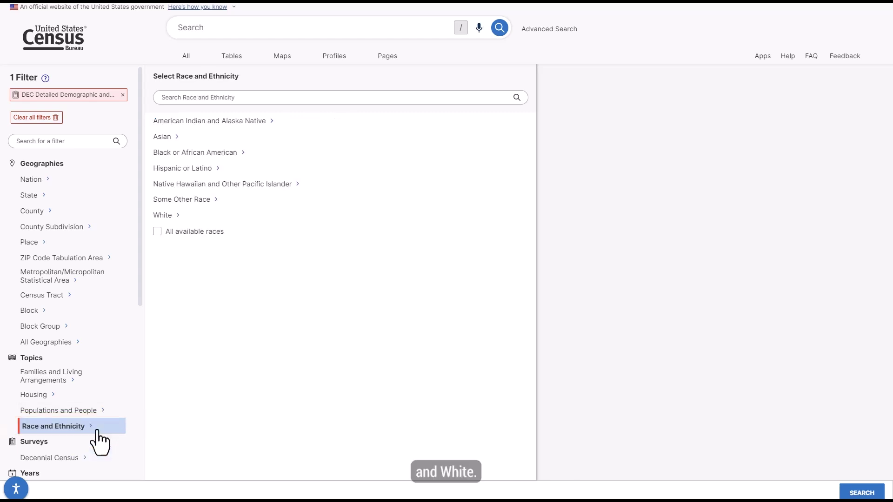
click(163, 216)
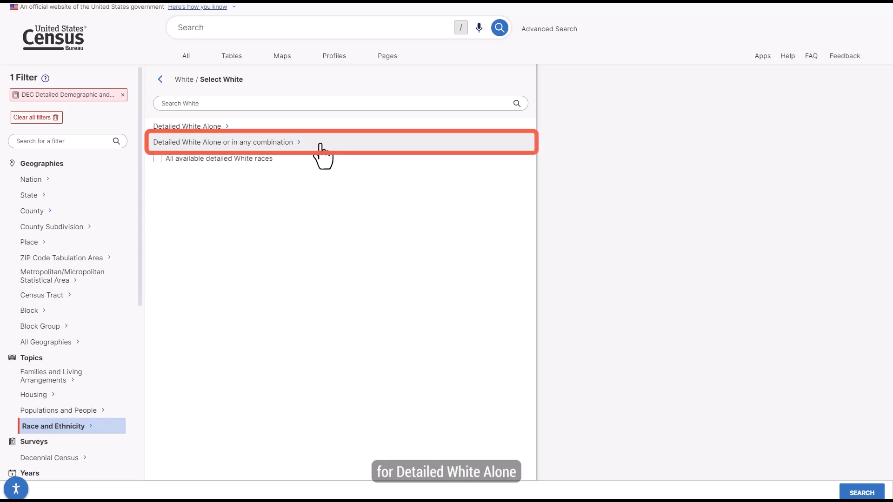
Under Detailed White, then European groups, add the Welsh alone or in any combination filter
click(322, 146)
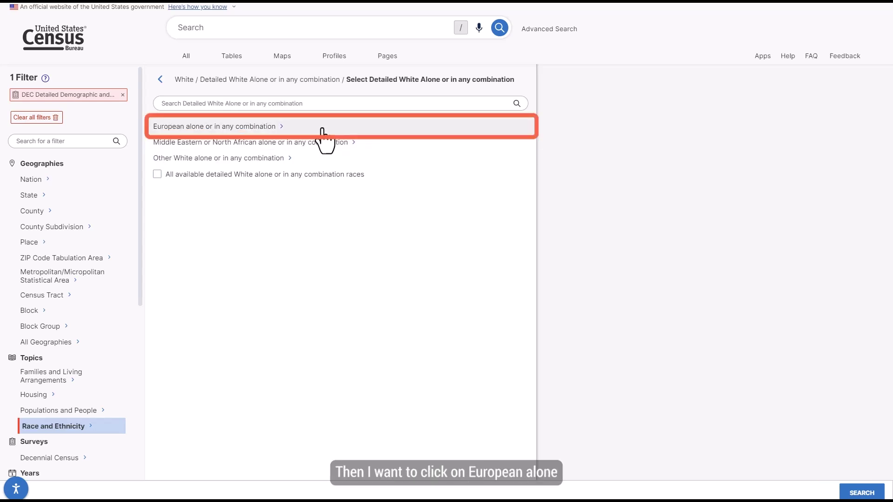
click(322, 130)
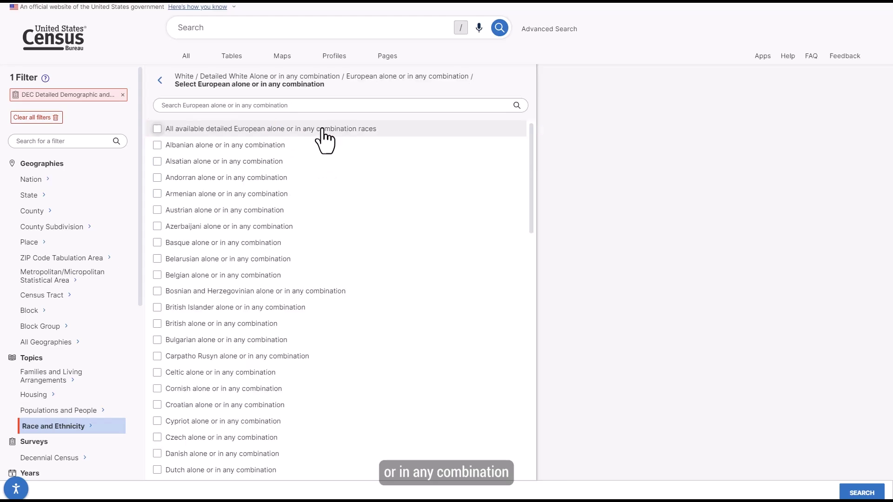
drag(531, 172, 540, 420)
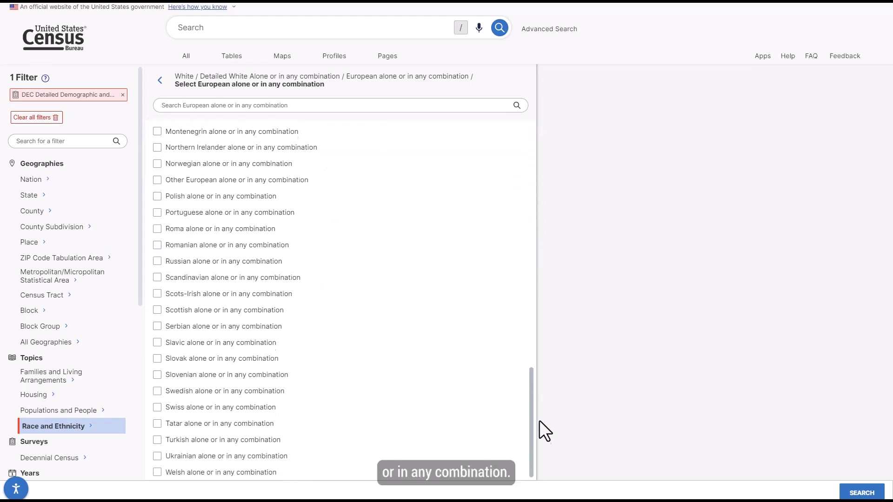
click(156, 473)
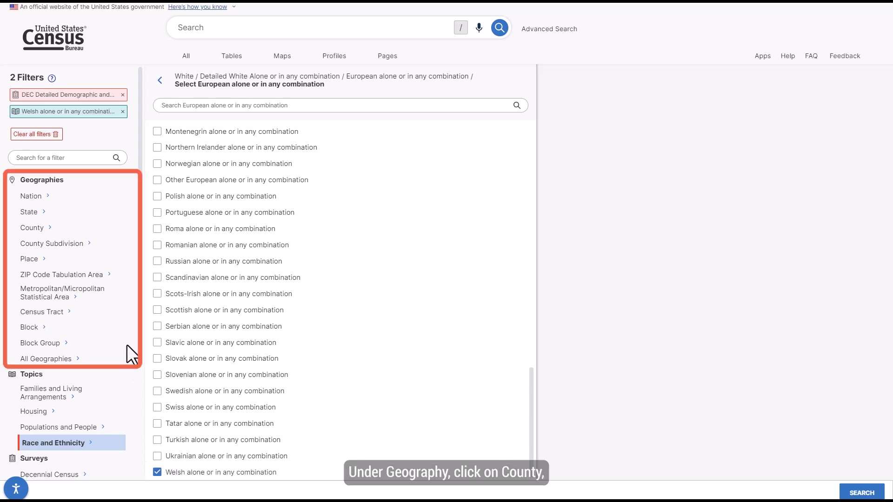
Add Rutland County, Vermont as the county-level geography filter
click(107, 231)
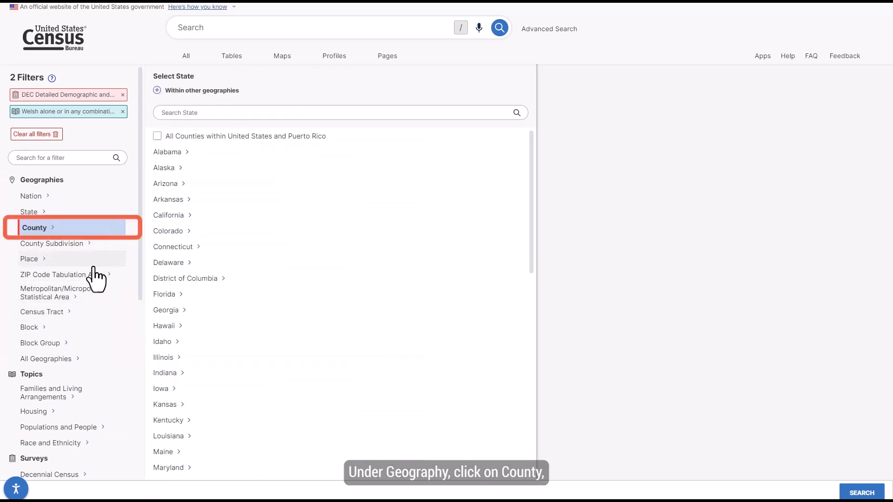
scroll(366, 379, down, 6)
scroll(365, 379, down, 3)
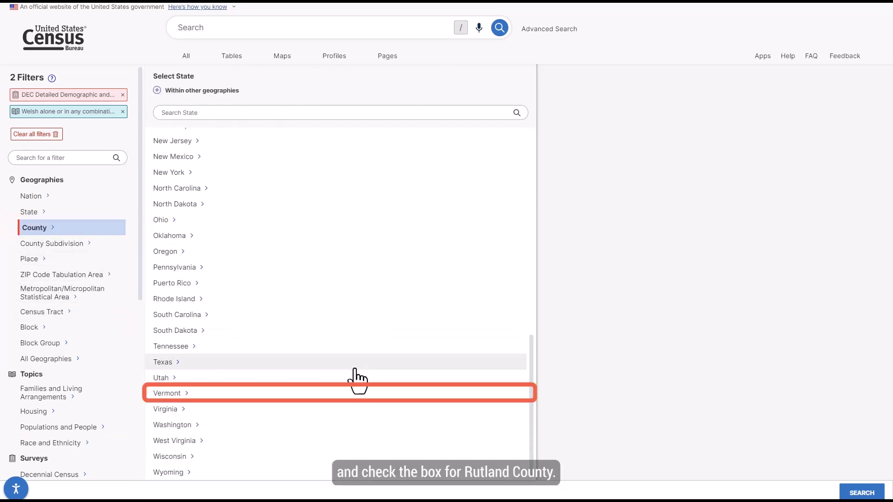
click(348, 393)
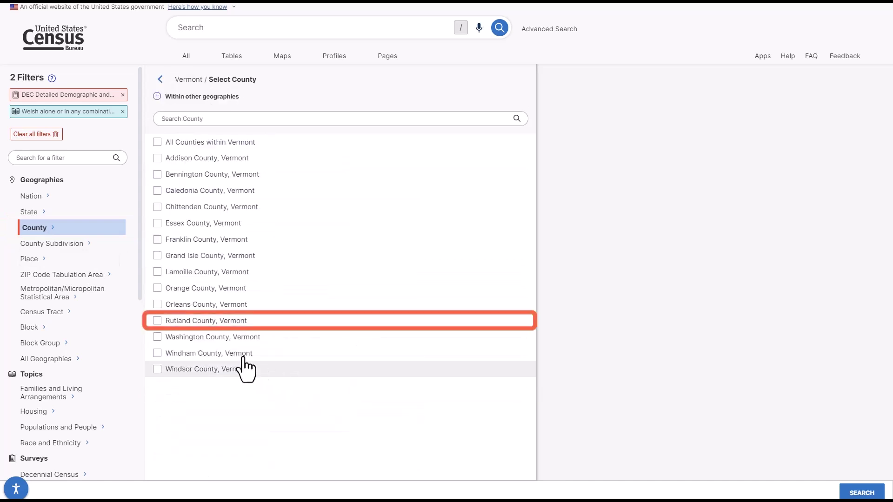
click(157, 321)
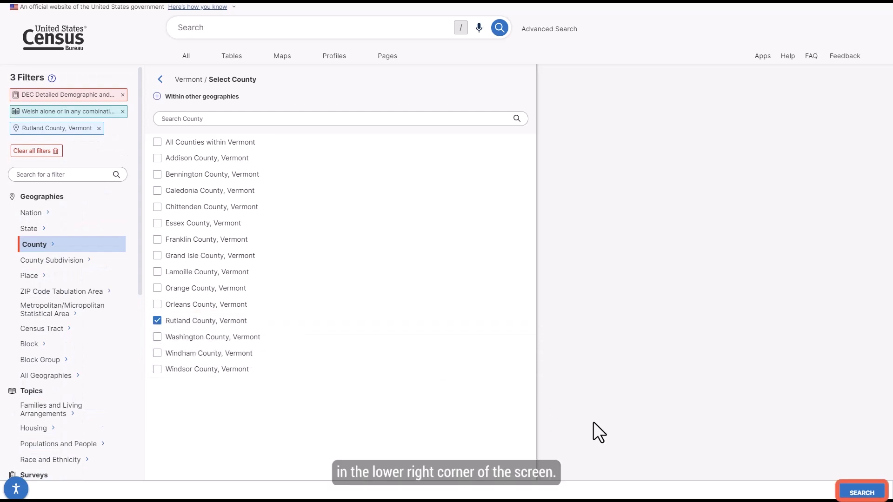
click(858, 490)
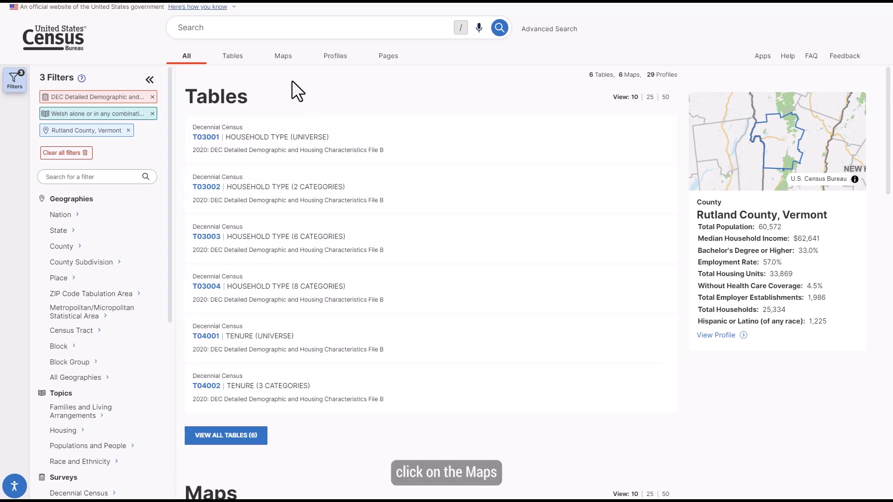
Show the results on the map, zoomed into Rutland County's western border near Ruby Road
click(282, 58)
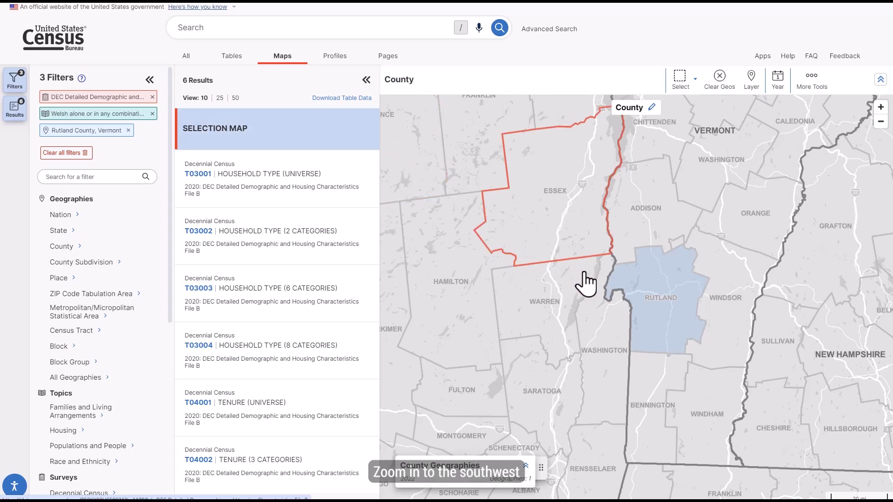
scroll(637, 334, up, 3)
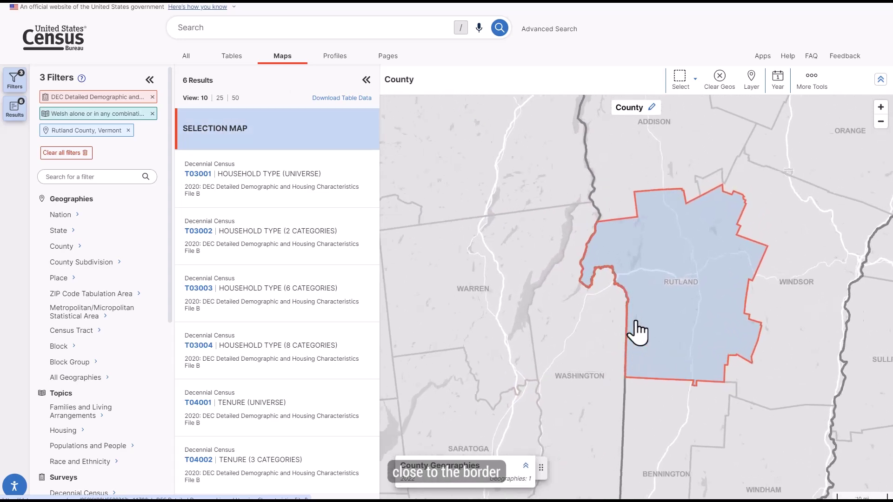
scroll(636, 335, up, 4)
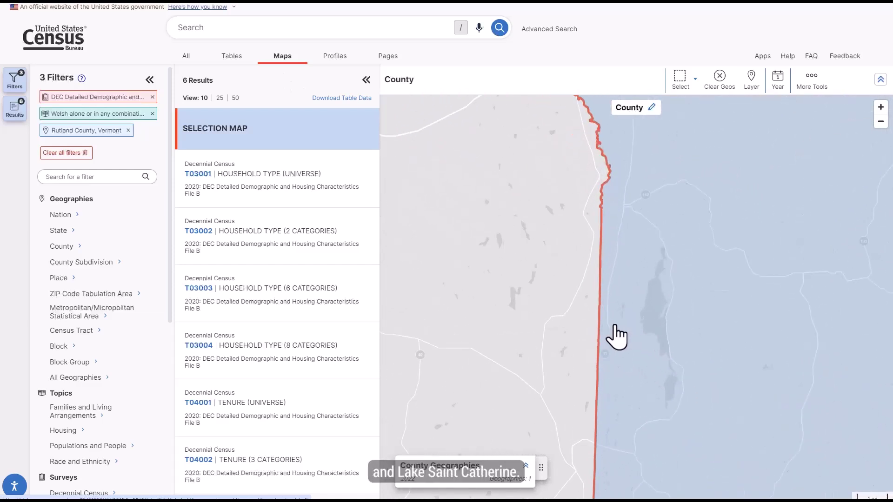
scroll(628, 339, up, 2)
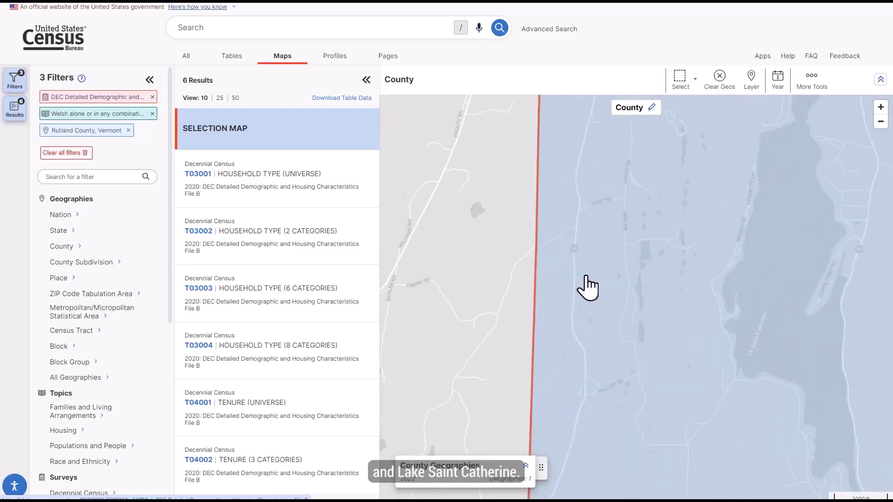
scroll(588, 288, up, 1)
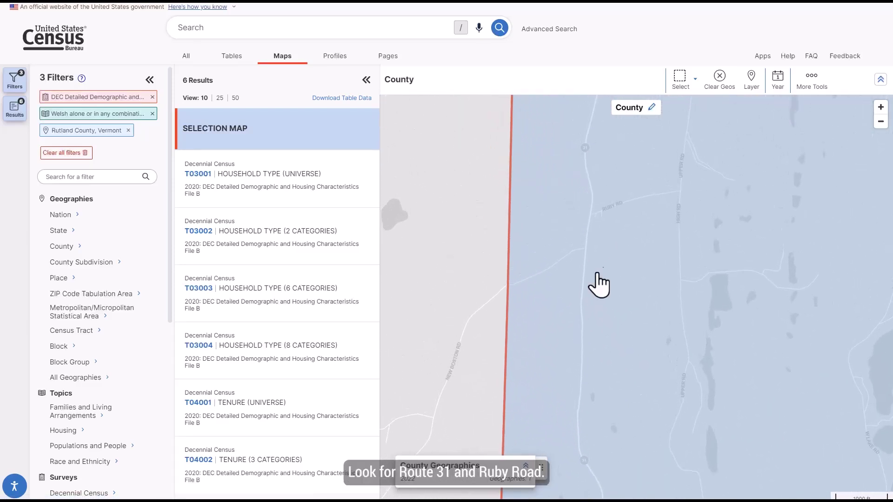
scroll(619, 256, up, 1)
scroll(628, 260, up, 2)
scroll(629, 279, up, 1)
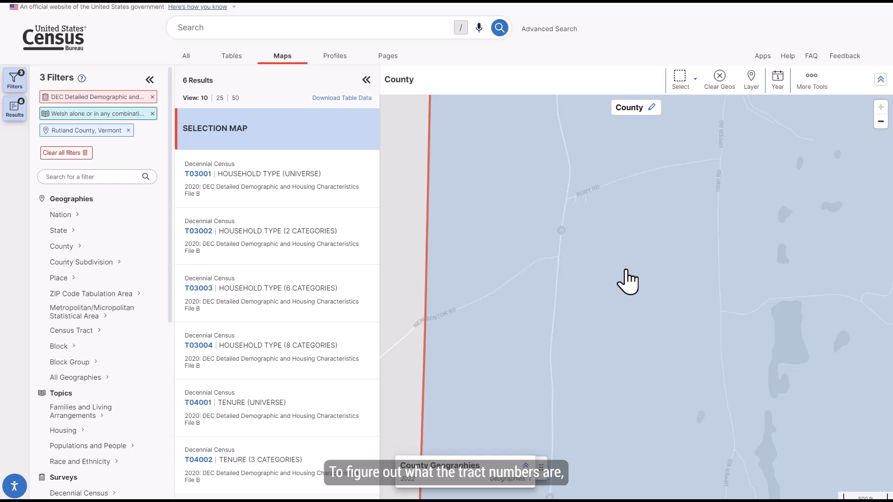
Turn on Census Tract boundary lines and labels in the map's Boundaries settings
click(816, 89)
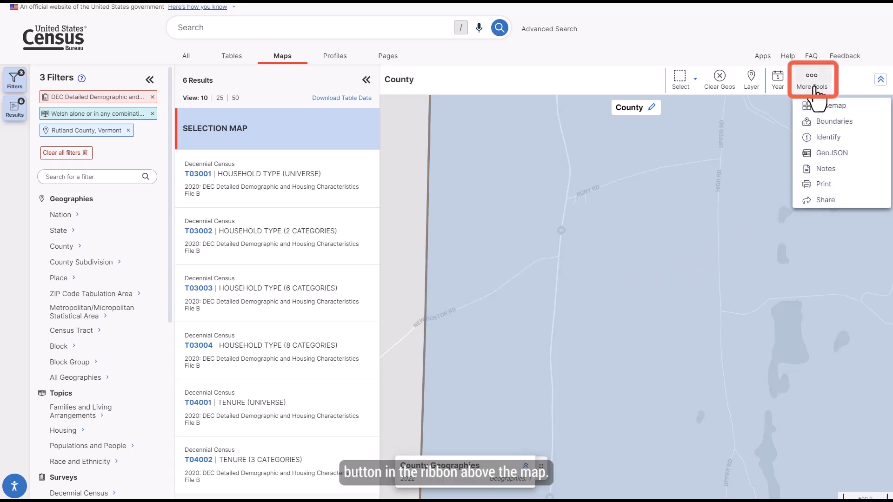
click(820, 125)
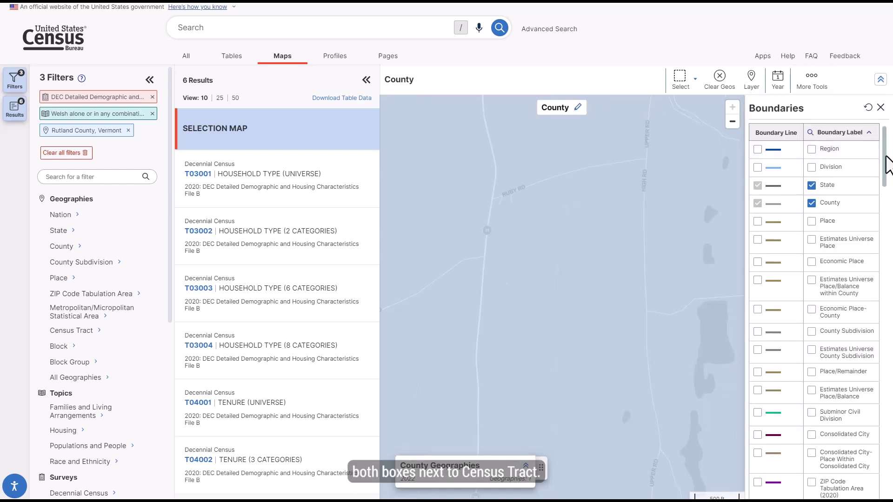
drag(886, 163, 889, 195)
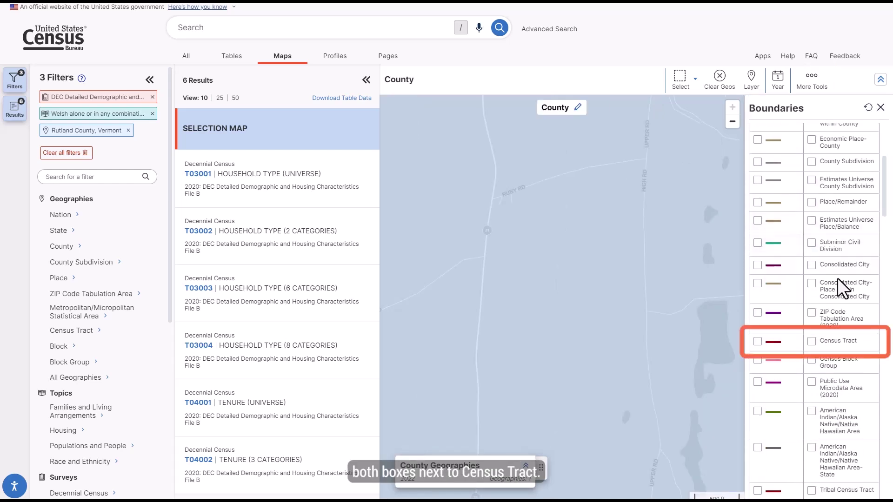
click(759, 343)
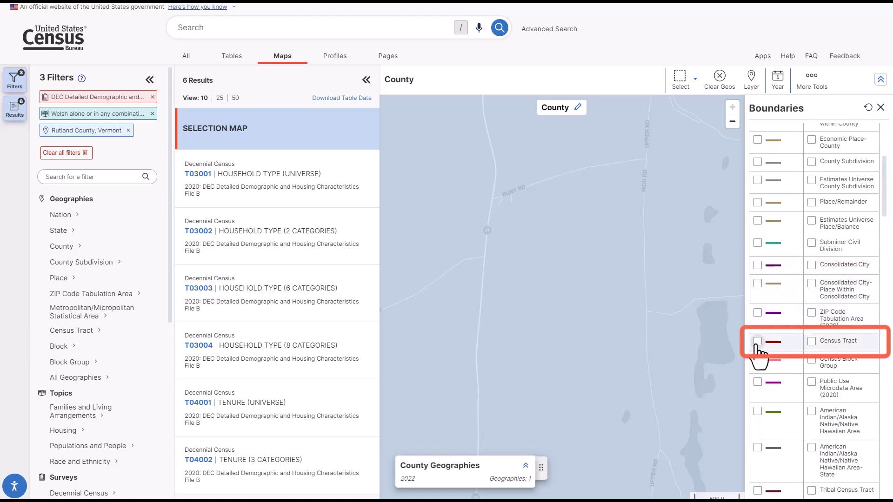
click(812, 342)
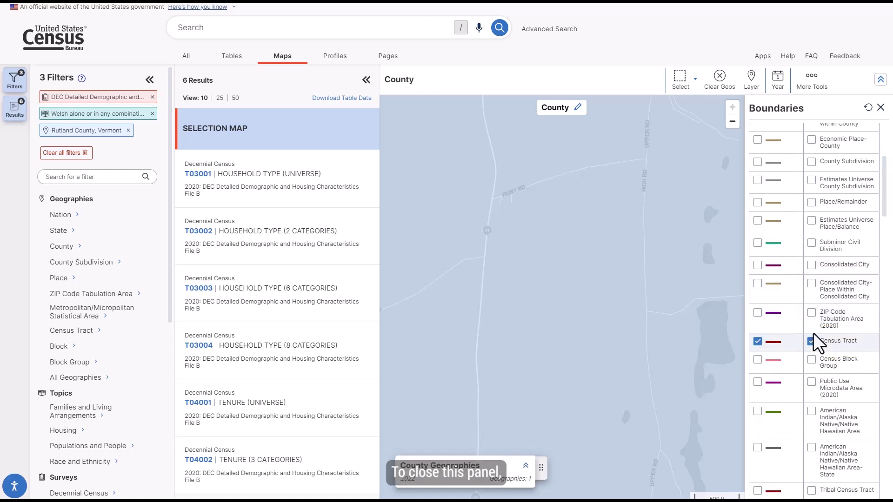
click(881, 108)
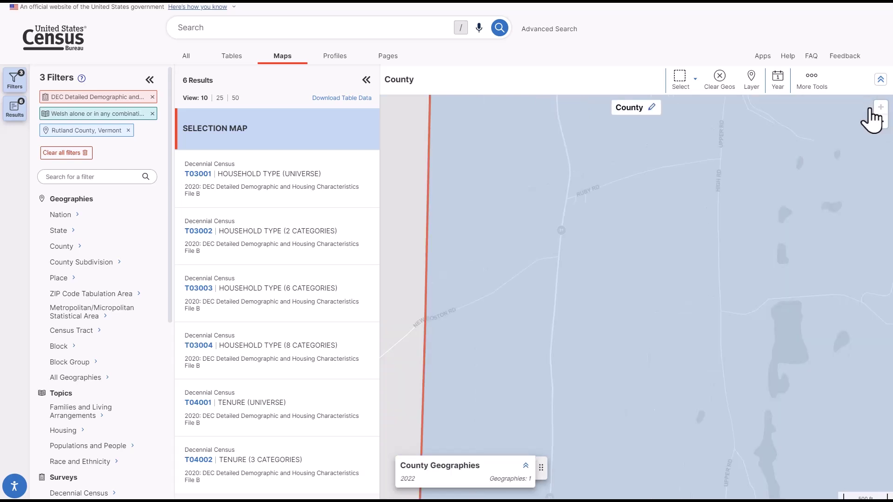
click(871, 120)
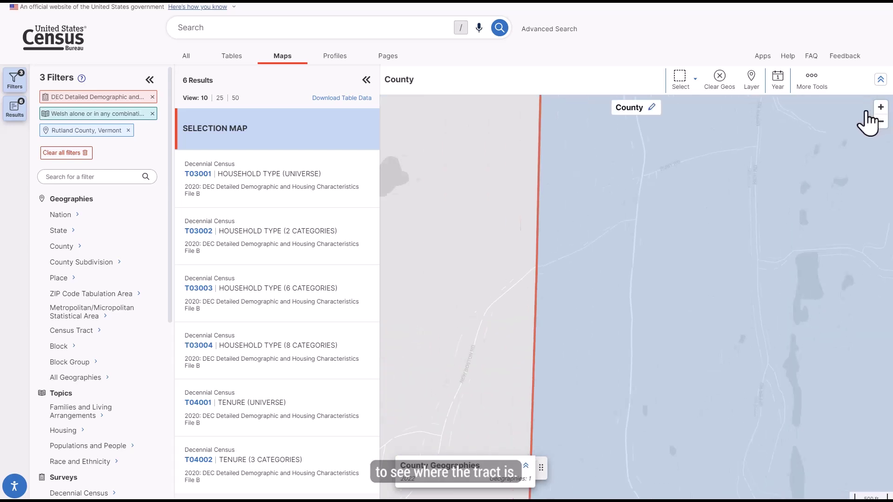
scroll(786, 209, down, 3)
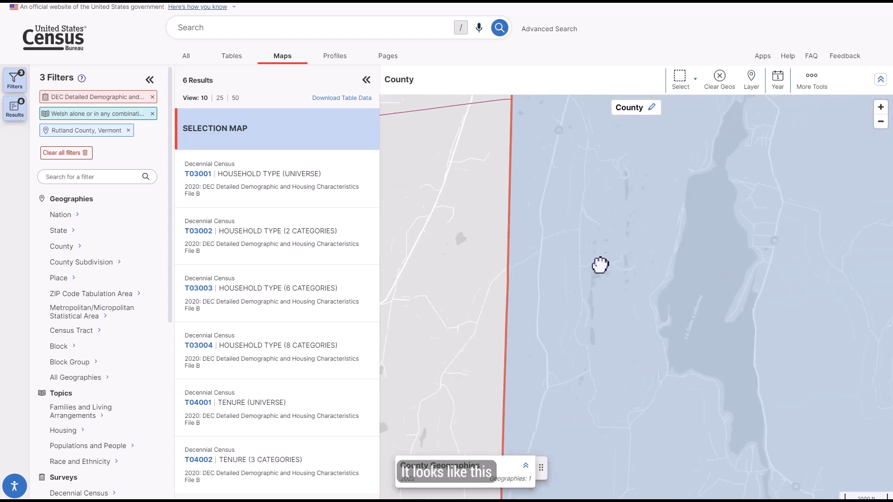
scroll(716, 323, down, 3)
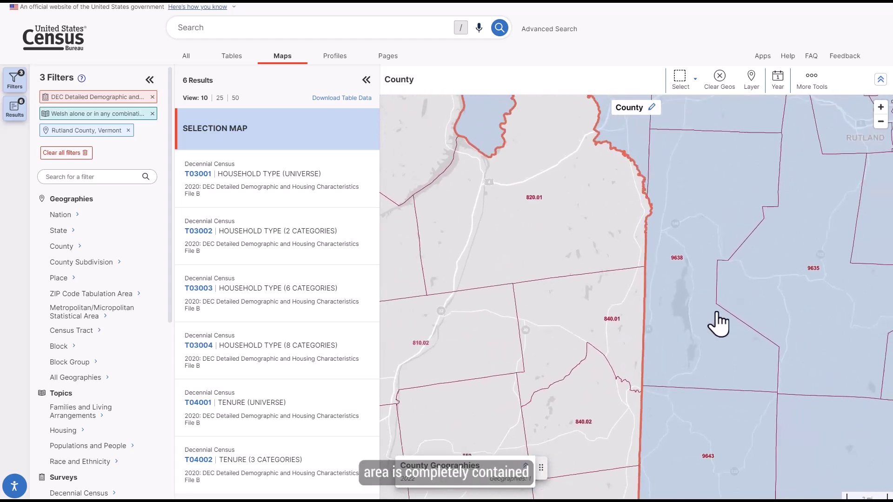
drag(760, 281, 698, 310)
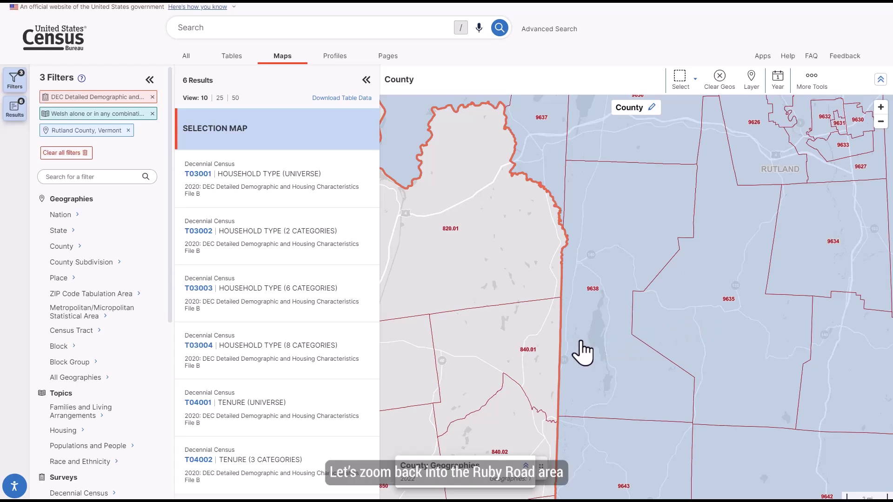
scroll(579, 344, up, 2)
scroll(569, 326, up, 3)
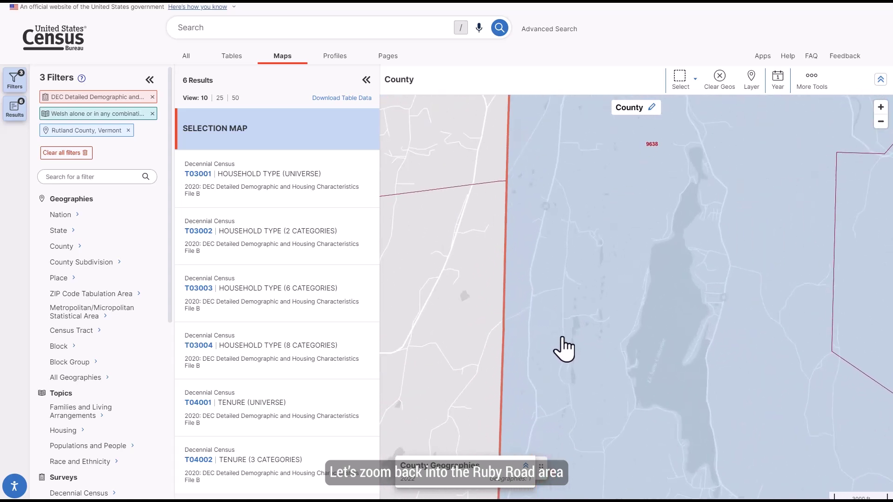
drag(474, 307, 594, 328)
scroll(594, 327, up, 1)
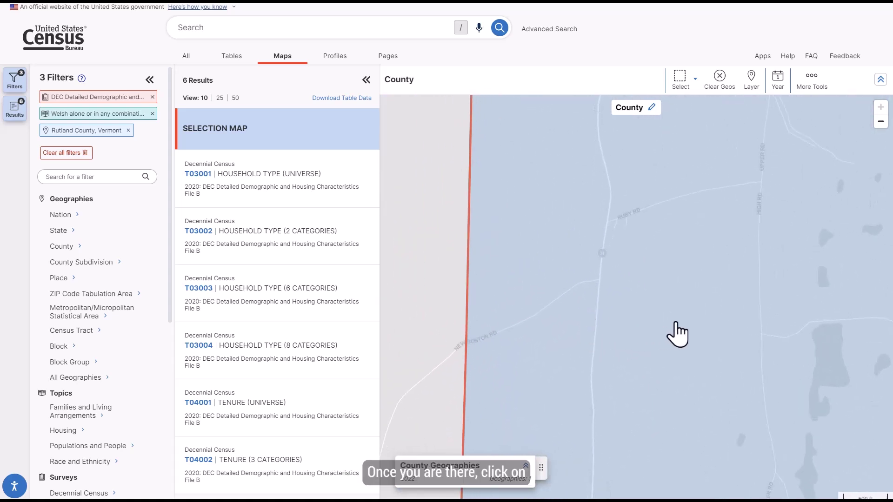
click(819, 92)
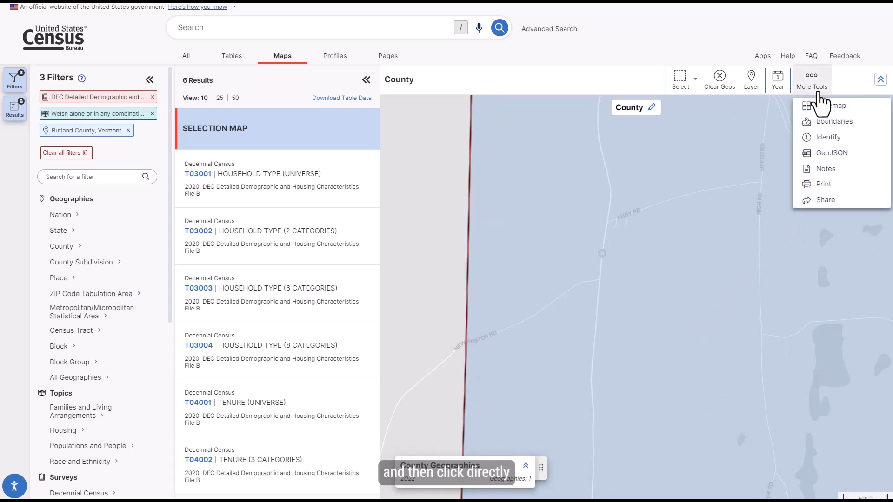
click(822, 139)
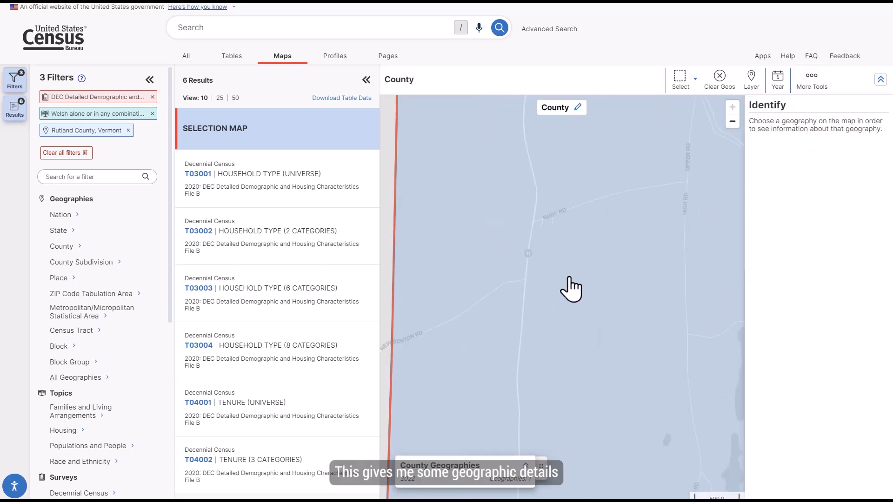
click(555, 301)
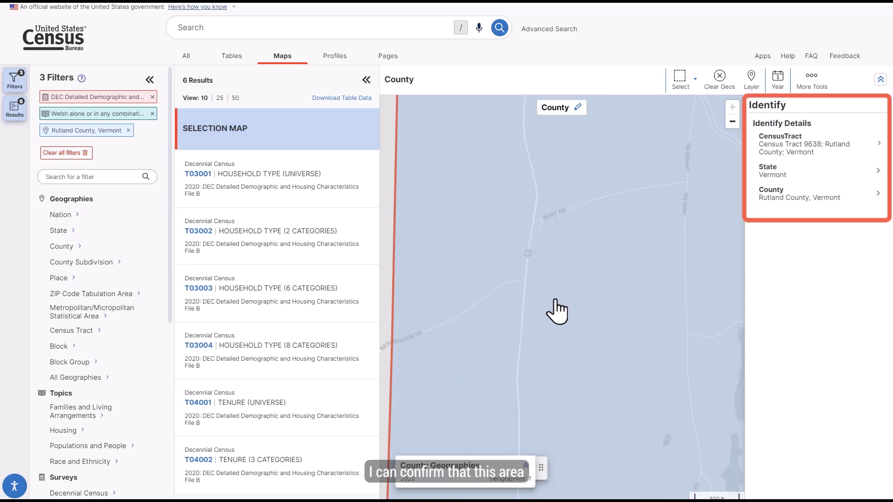
click(753, 151)
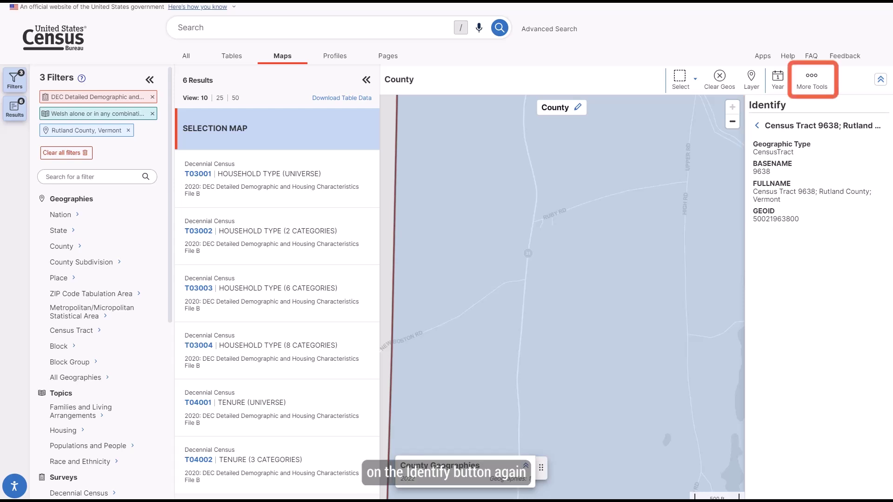
Swap the Rutland County geography filter for Census Tract 9638, Rutland County, Vermont
click(809, 89)
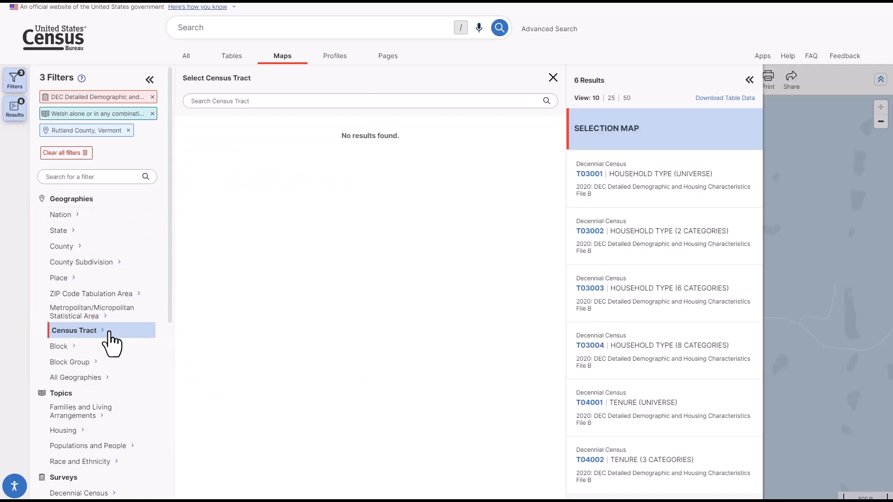
scroll(285, 380, down, 10)
click(265, 418)
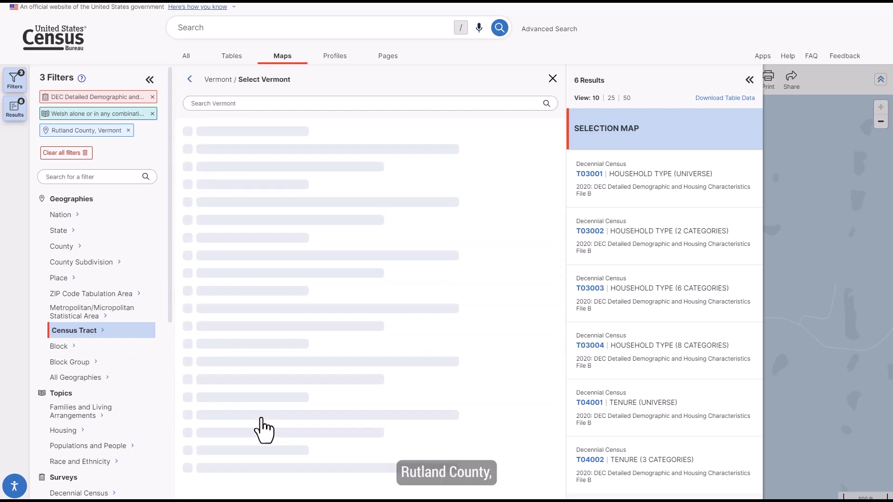
click(229, 316)
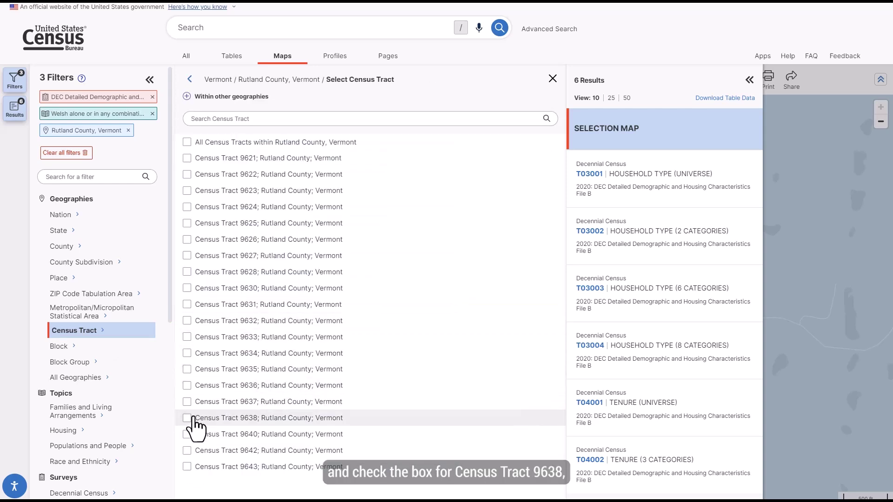
click(186, 421)
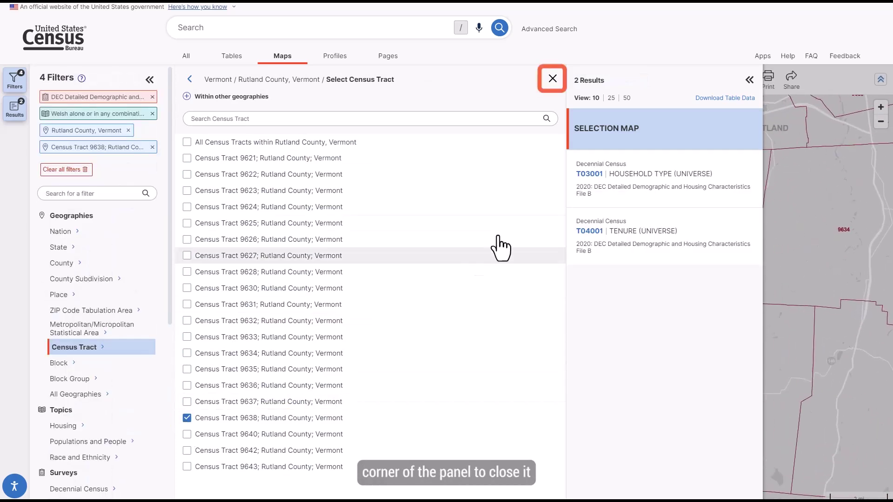
click(553, 79)
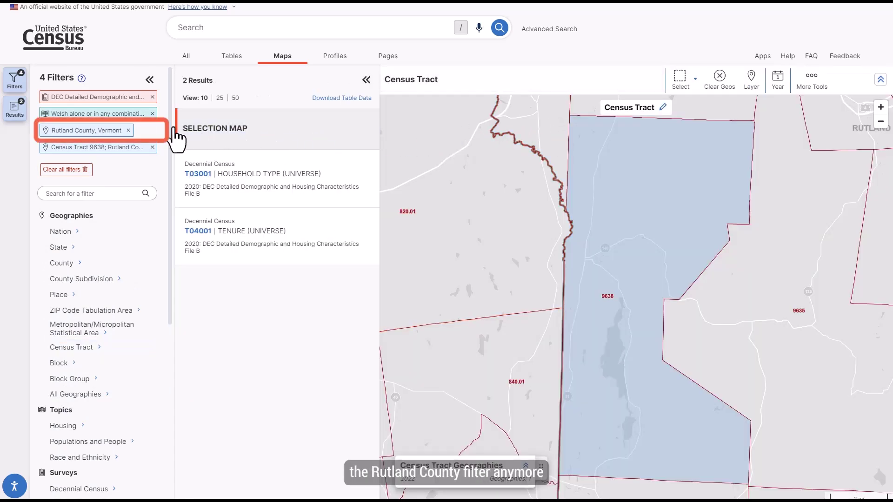
click(129, 131)
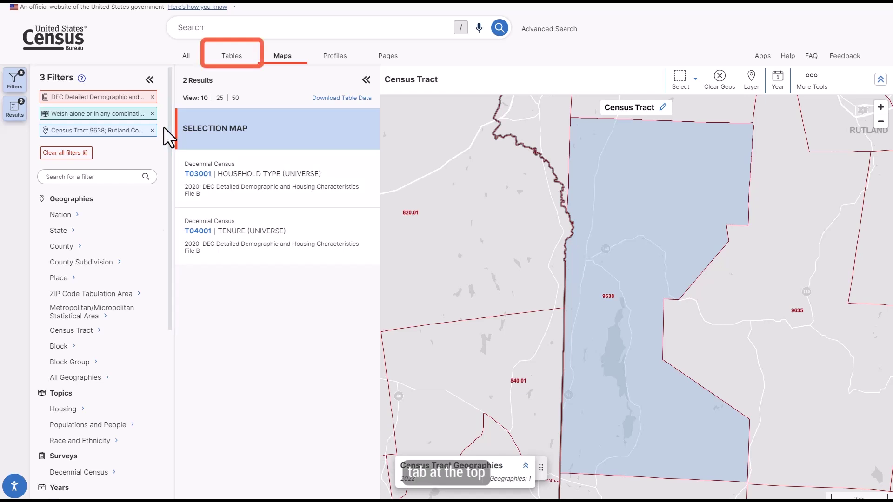
Show the T03001 Household Type table for Census Tract 9638, totalling 100 Welsh households
click(231, 58)
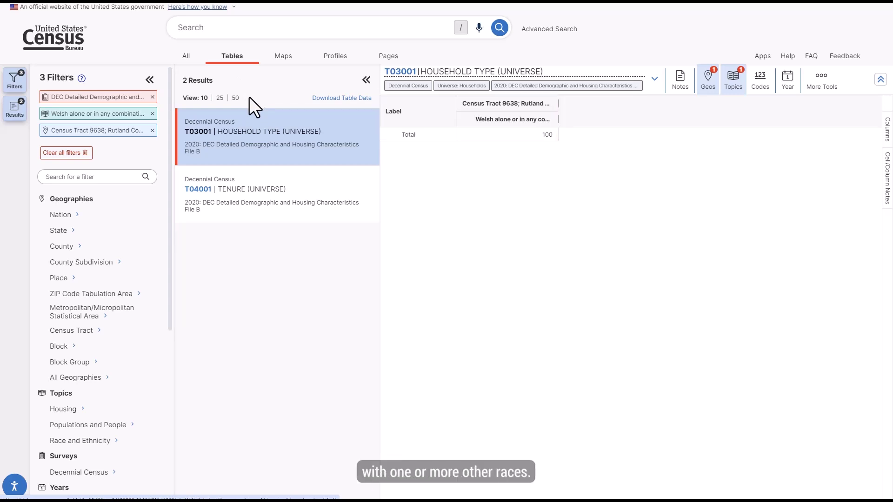
Open table T04001 Tenure for Census Tract 9638, showing 88 Welsh households in total
click(244, 194)
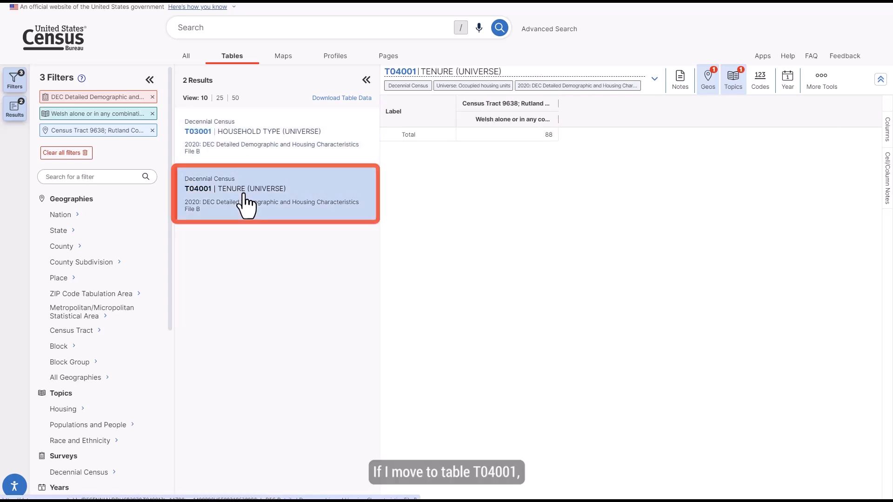